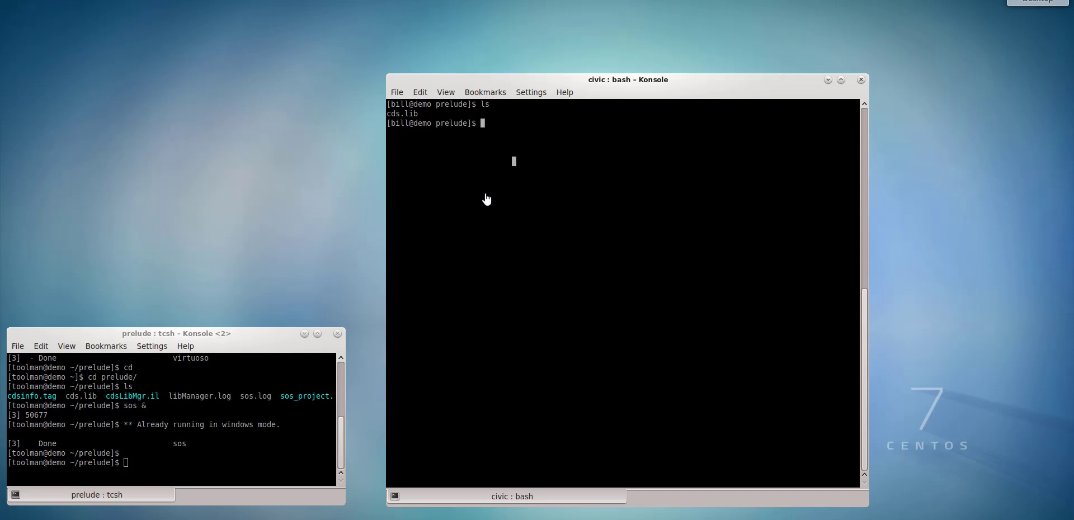
- Enter 'vi cds.lib' at the bash prompt to edit cds.lib
{"action": "type", "text": "vi cds.lib"}
- Open cds.lib in vim, read its 'INCLUDE sos_project.lib' line, and quit with :q
{"action": "key", "text": "Return"}
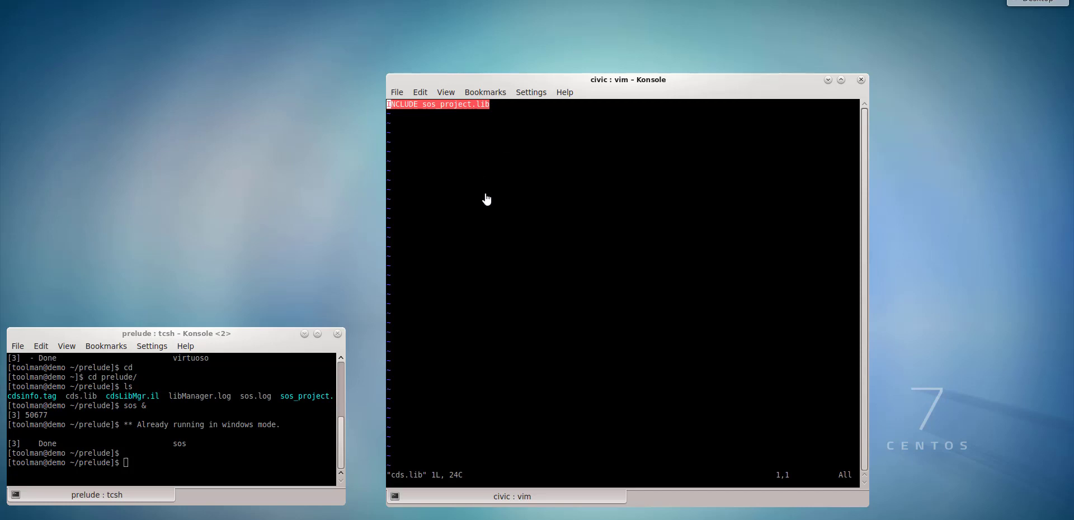
{"action": "type", "text": ":q"}
{"action": "key", "text": "Return"}
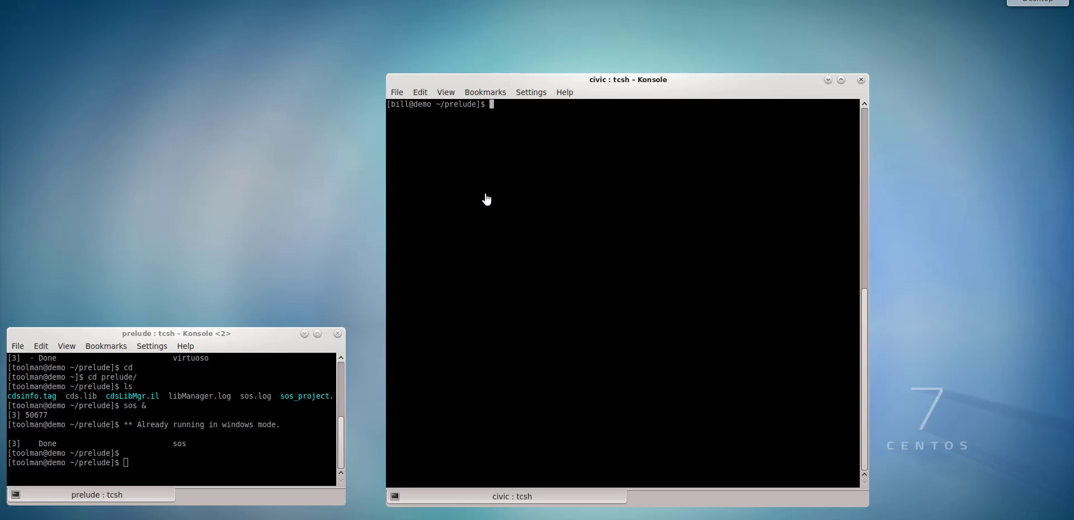
- Start the SOS client with 'sos' and bring up the New Workarea form
{"action": "type", "text": "sos"}
{"action": "key", "text": "Return"}
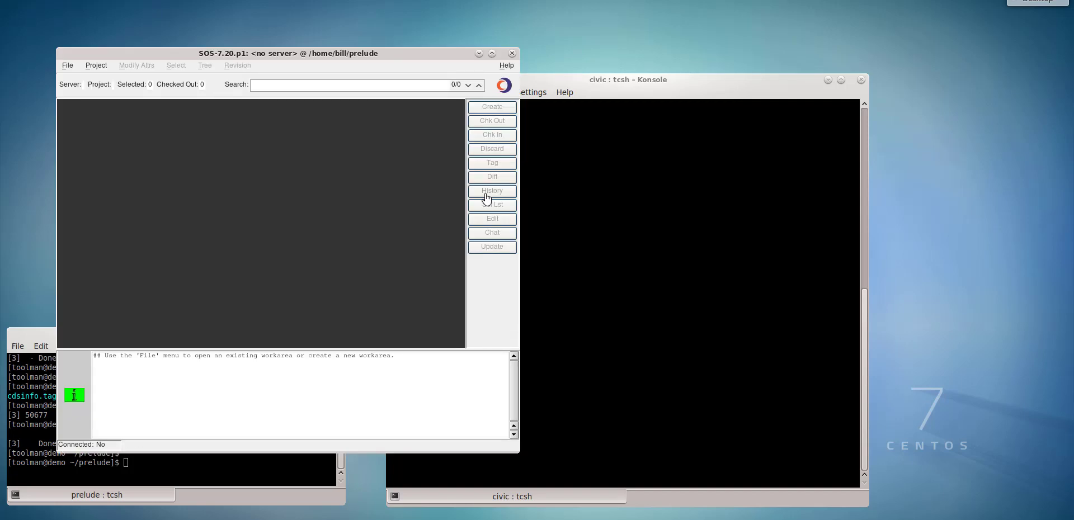
{"action": "key", "text": "alt+f"}
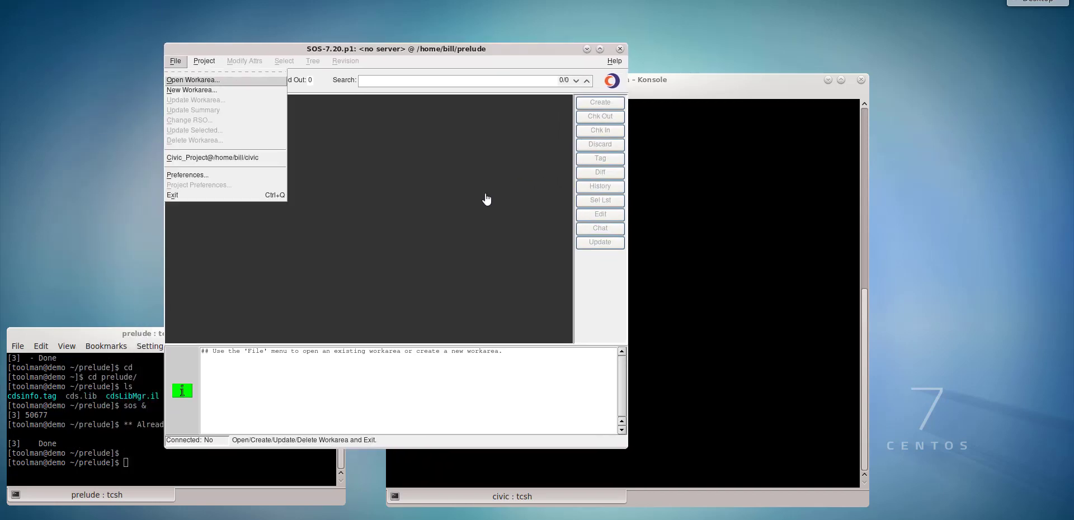
{"action": "key", "text": "Down"}
{"action": "key", "text": "Down"}
{"action": "key", "text": "Return"}
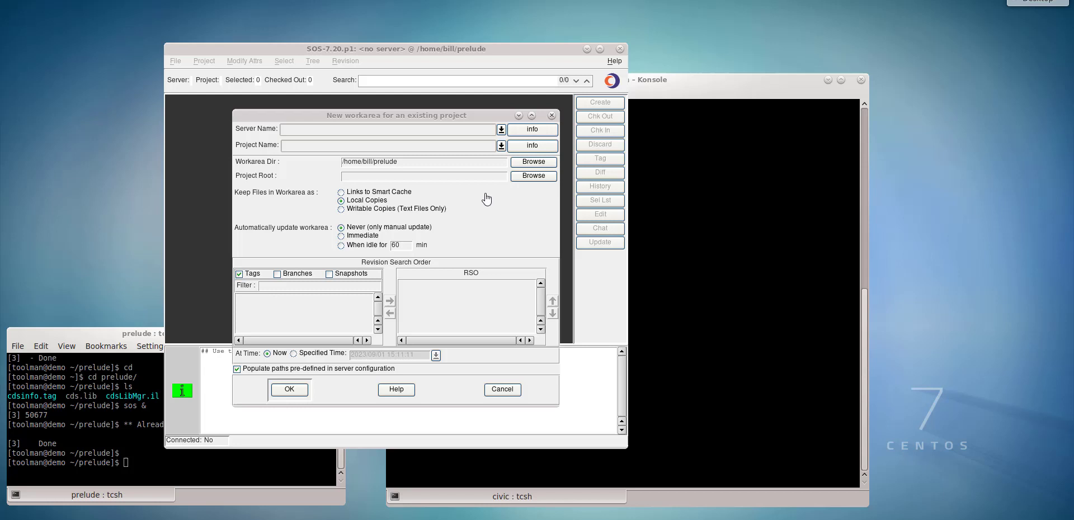
- Create the workarea on server Honda_Service for project Prelude_Project
{"action": "key", "text": "Down"}
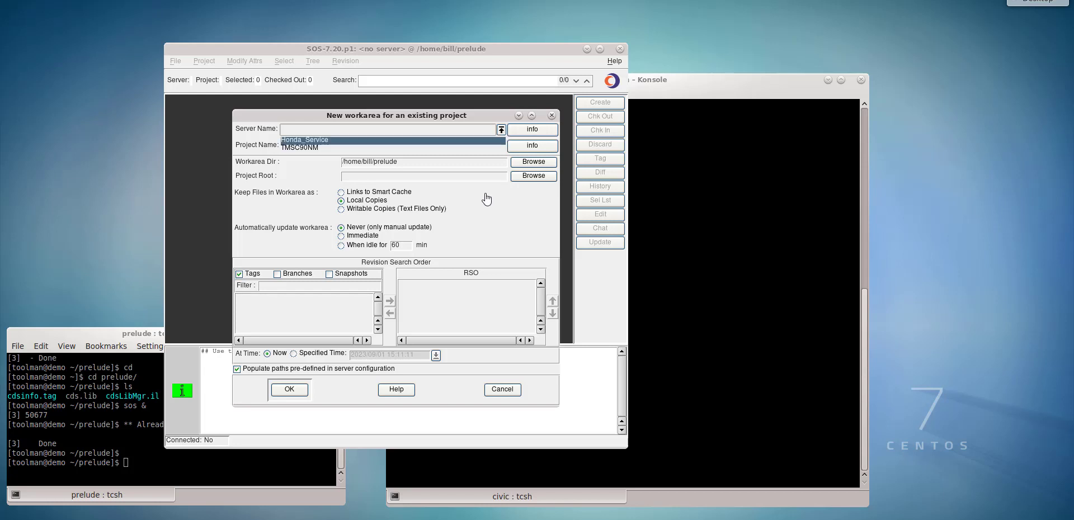
{"action": "key", "text": "Return"}
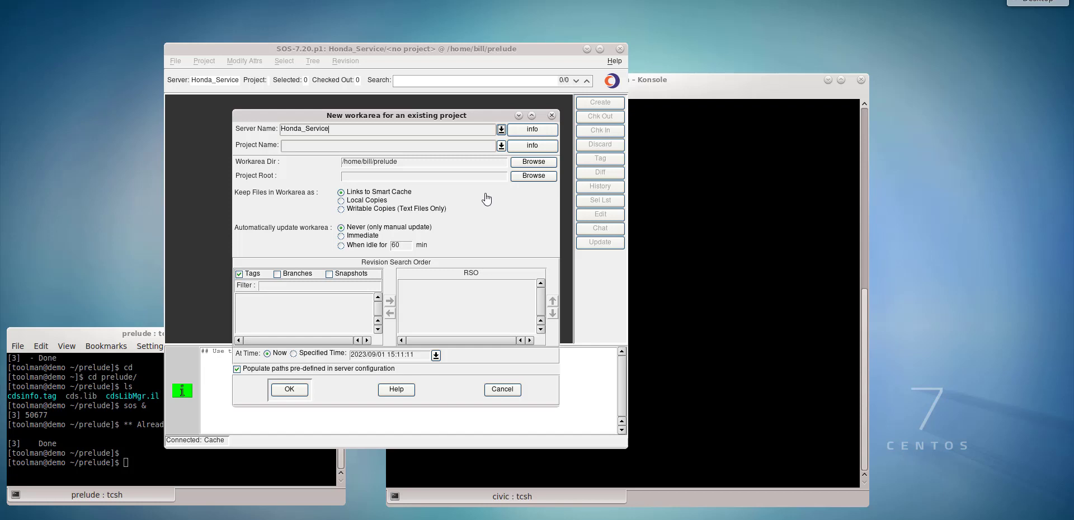
{"action": "key", "text": "Tab"}
{"action": "key", "text": "Down"}
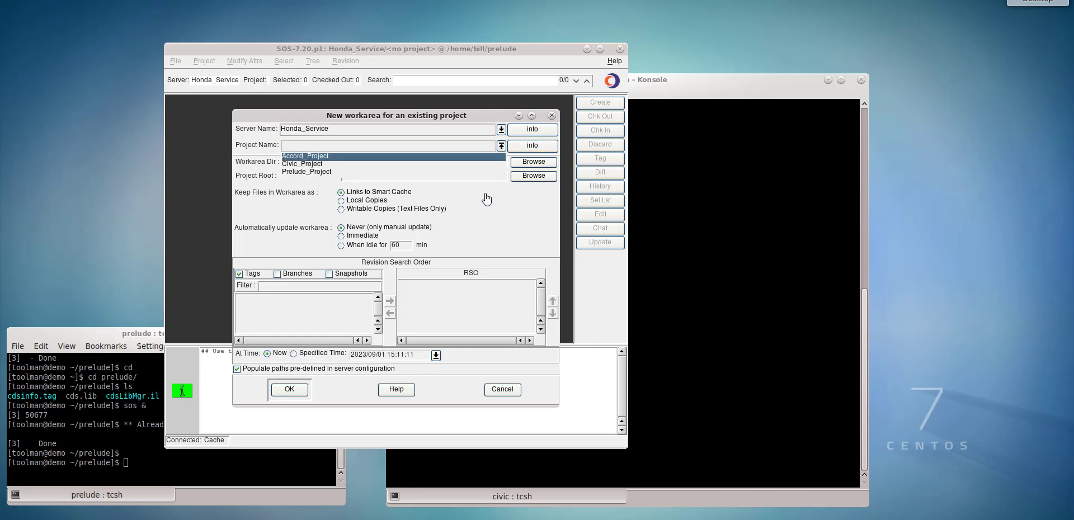
{"action": "key", "text": "Down"}
{"action": "key", "text": "Down"}
{"action": "key", "text": "Return"}
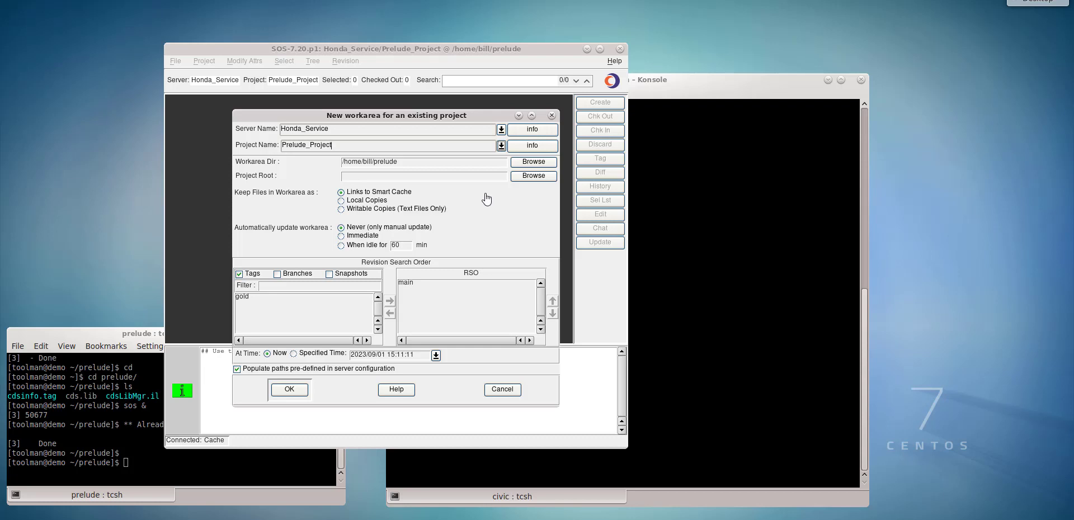
{"action": "key", "text": "Return"}
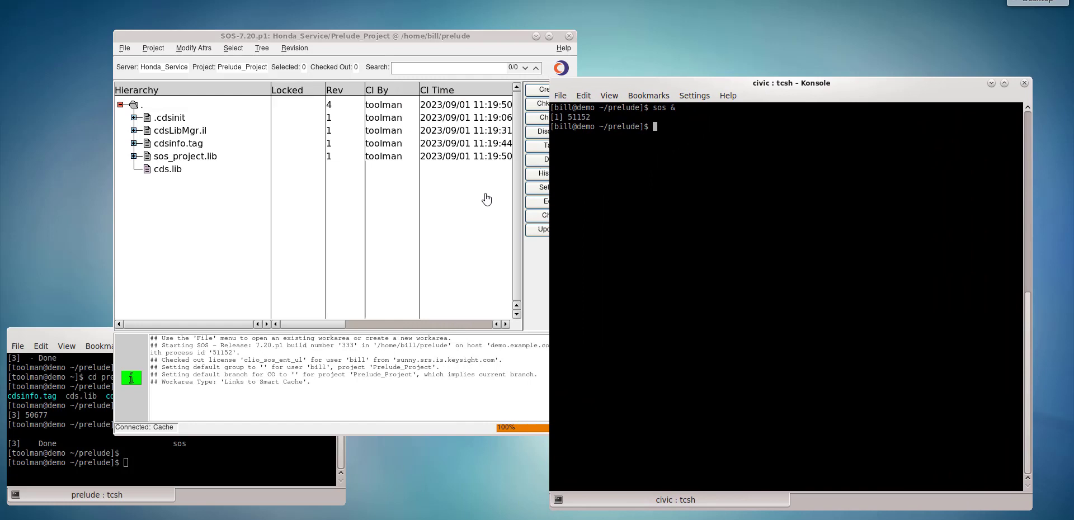
- Select .cdsinit, cdsLibMgr.il, cdsinfo.tag and sos_project.lib and populate them recursively
{"action": "left_click", "coordinate": [486, 199]}
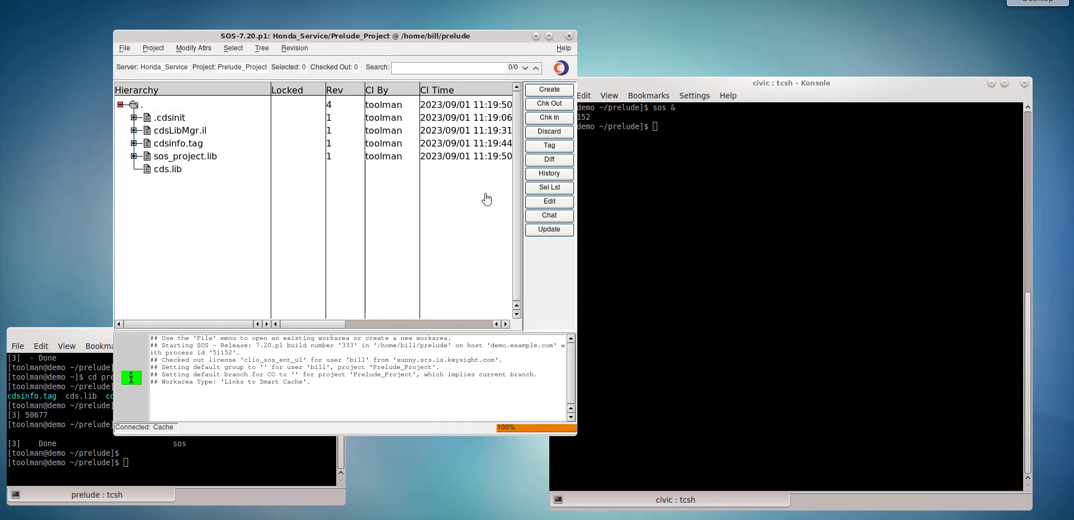
{"action": "key", "text": "Down"}
{"action": "key", "text": "shift+Down"}
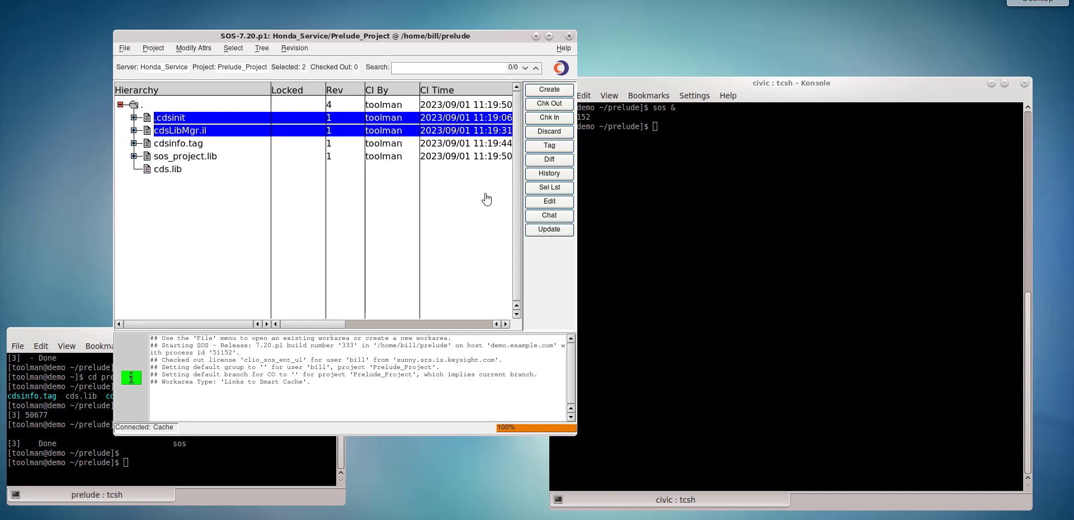
{"action": "key", "text": "shift+Down"}
{"action": "key", "text": "shift+Down"}
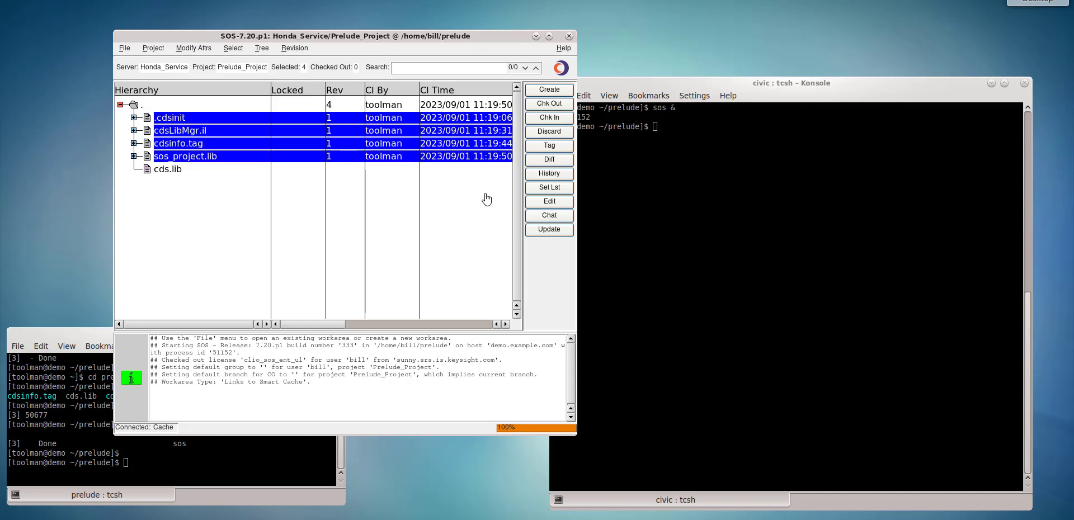
{"action": "key", "text": "Menu"}
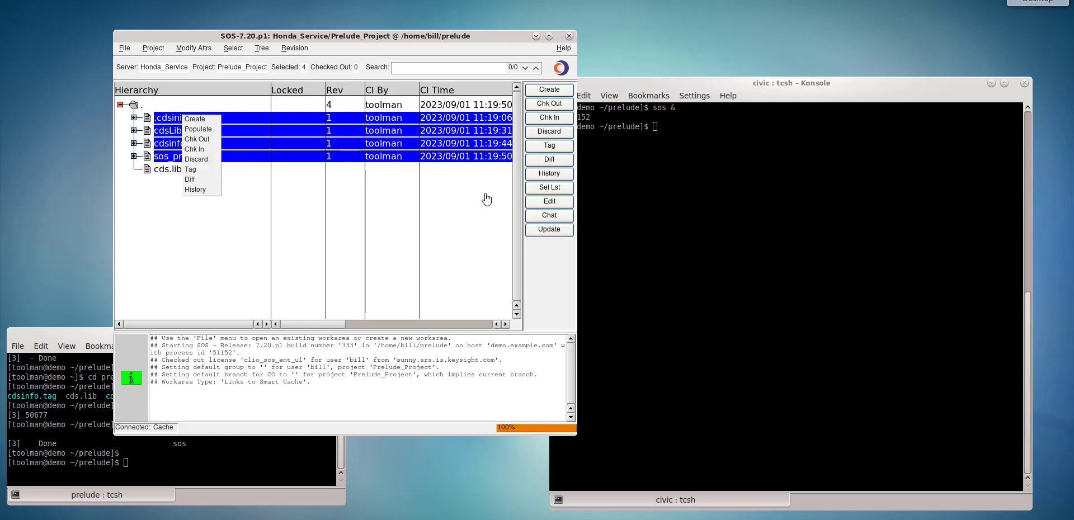
{"action": "key", "text": "Down"}
{"action": "key", "text": "Return"}
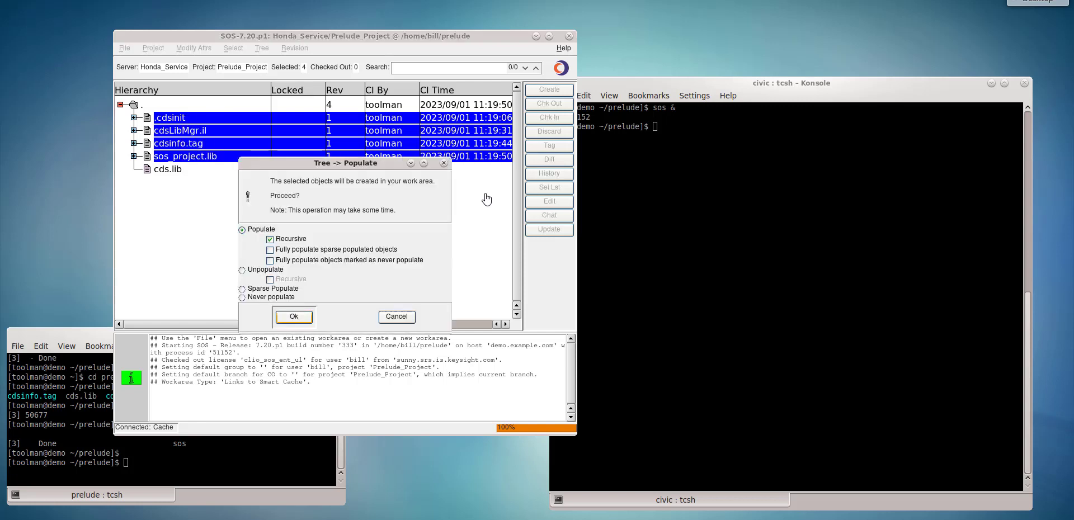
{"action": "key", "text": "Return"}
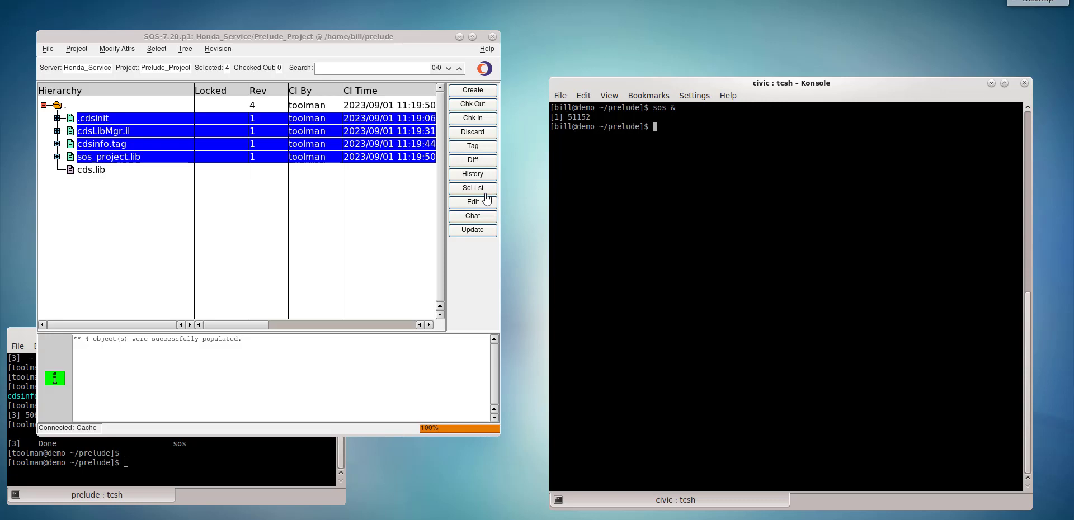
- List the workarea with ls and ls -al to check cache links, then run 'virtuoso &'
{"action": "type", "text": "ls"}
{"action": "key", "text": "Return"}
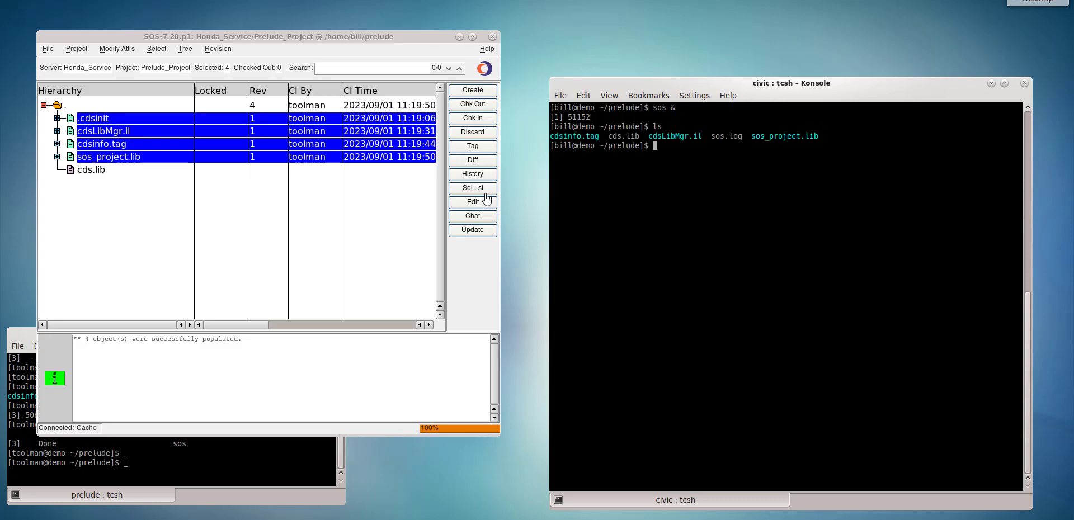
{"action": "type", "text": "ls -al"}
{"action": "key", "text": "Return"}
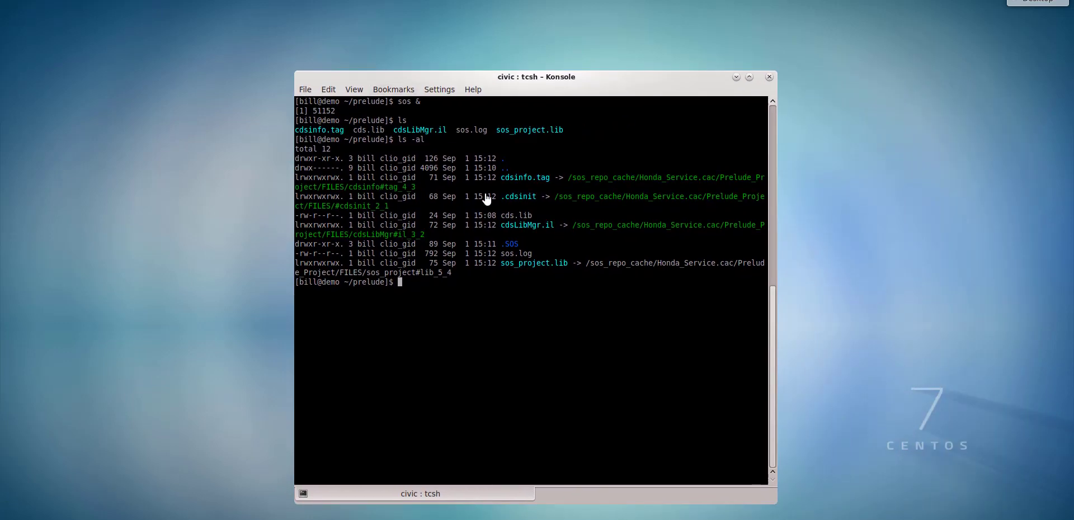
{"action": "type", "text": "virtuoso &"}
{"action": "key", "text": "Return"}
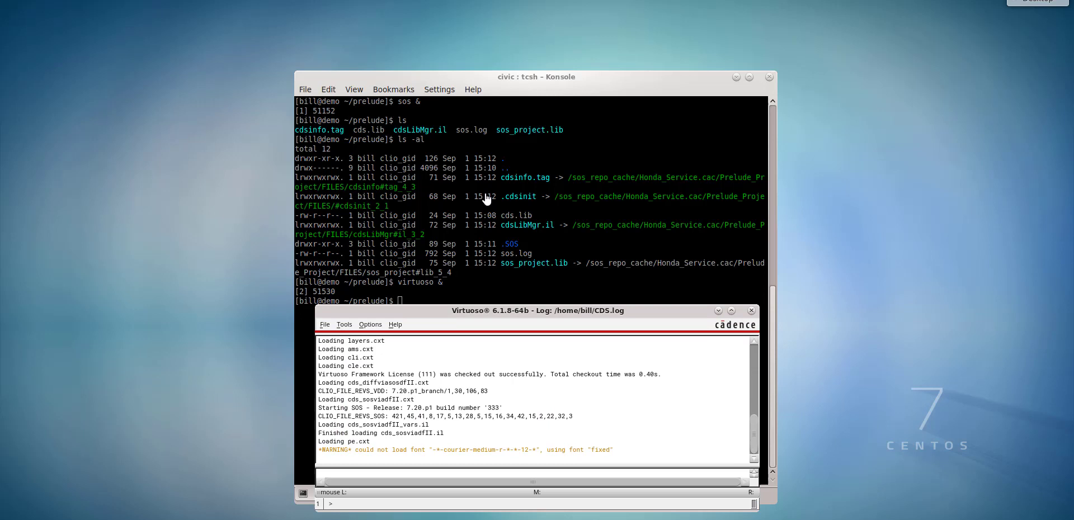
- Highlight the CLIO_FILE_REVS and 'Starting SOS' lines in the CIW log
{"action": "mouse_move", "coordinate": [319, 391]}
{"action": "left_mouse_down"}
{"action": "mouse_move", "coordinate": [503, 416]}
{"action": "mouse_move", "coordinate": [363, 409]}
{"action": "mouse_move", "coordinate": [429, 425]}
{"action": "left_mouse_up"}
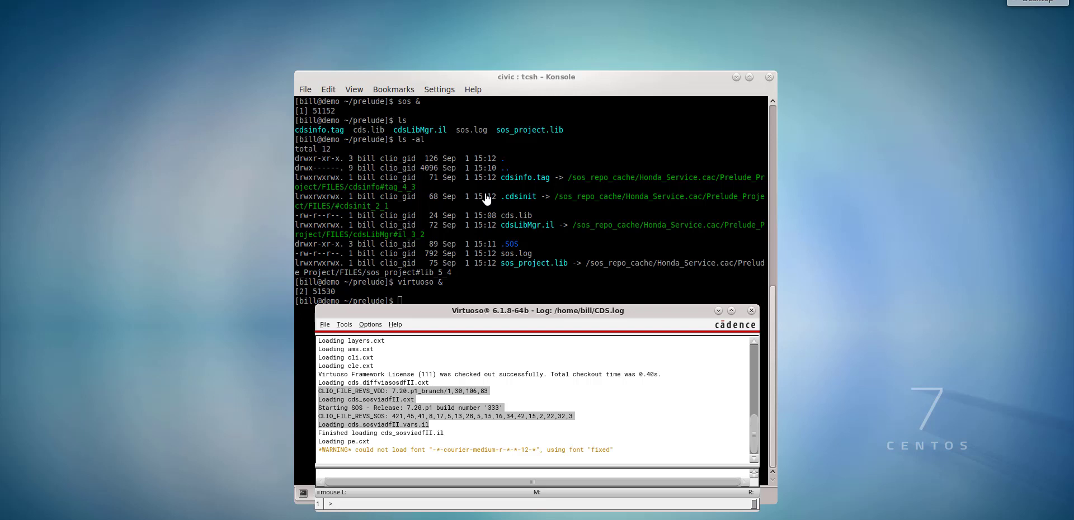
- Launch the Library Manager from the CIW Tools menu, then hide the log and terminal windows
{"action": "left_click", "coordinate": [344, 324]}
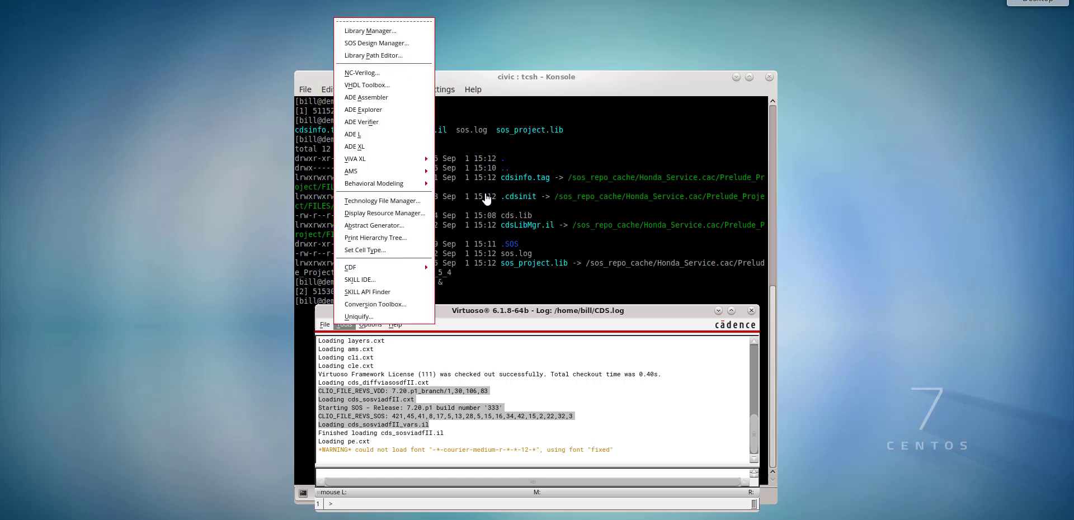
{"action": "key", "text": "Up"}
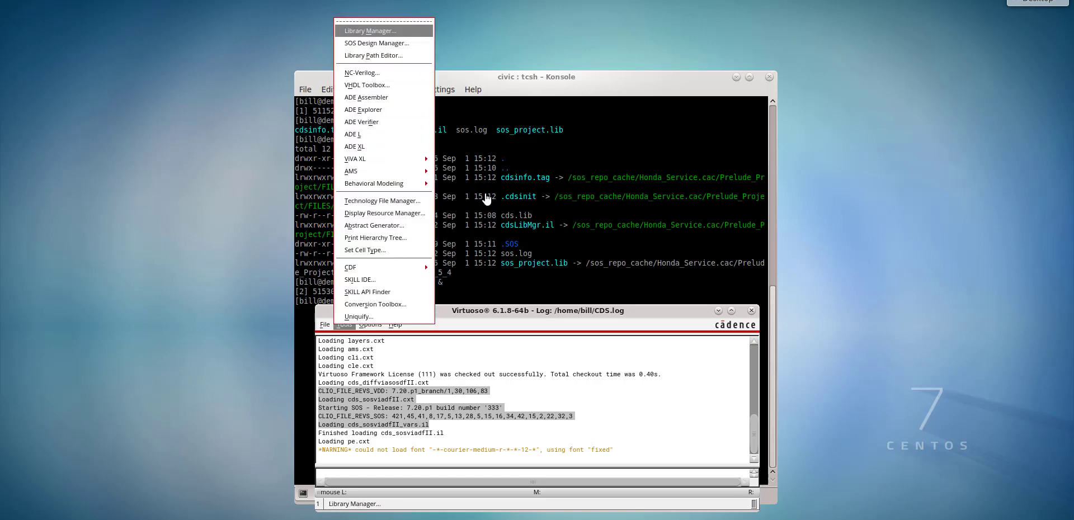
{"action": "key", "text": "Return"}
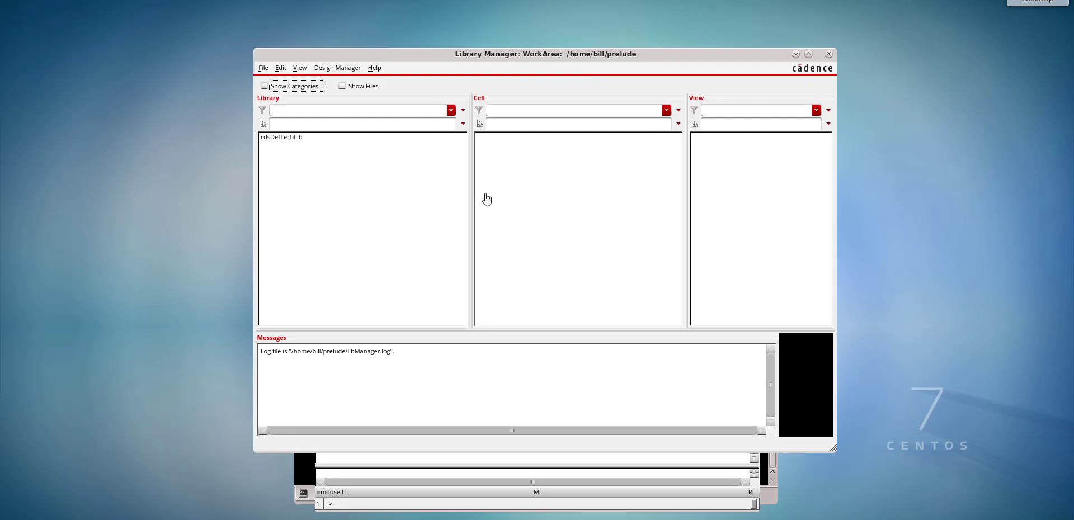
{"action": "key", "text": "alt+Tab"}
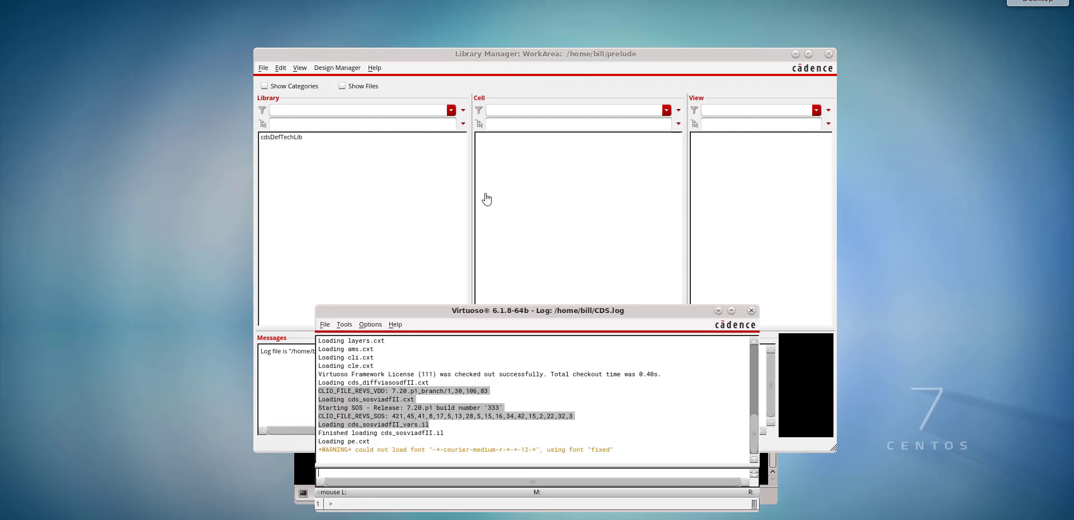
{"action": "key", "text": "alt+Tab"}
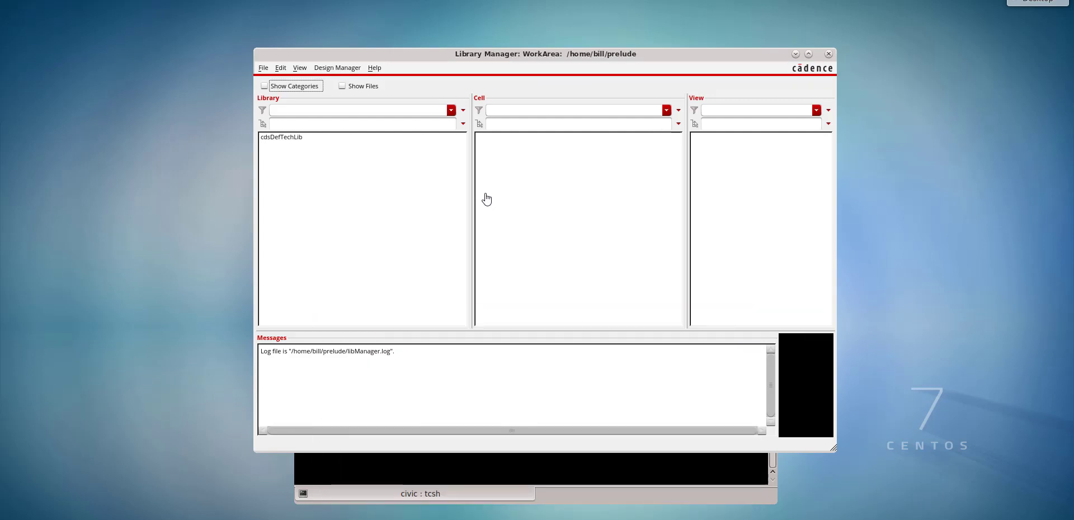
{"action": "key", "text": "alt+Tab"}
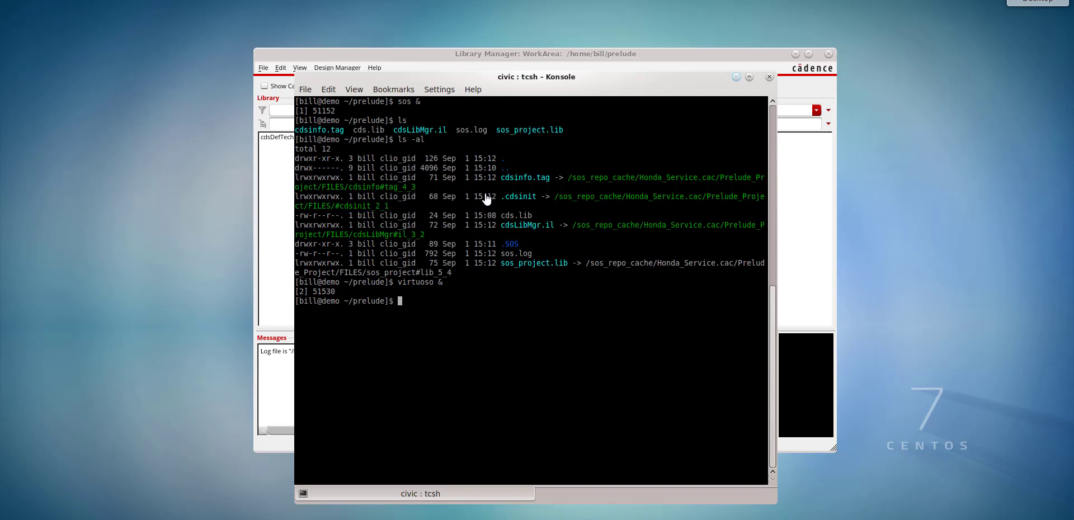
{"action": "key", "text": "super+h"}
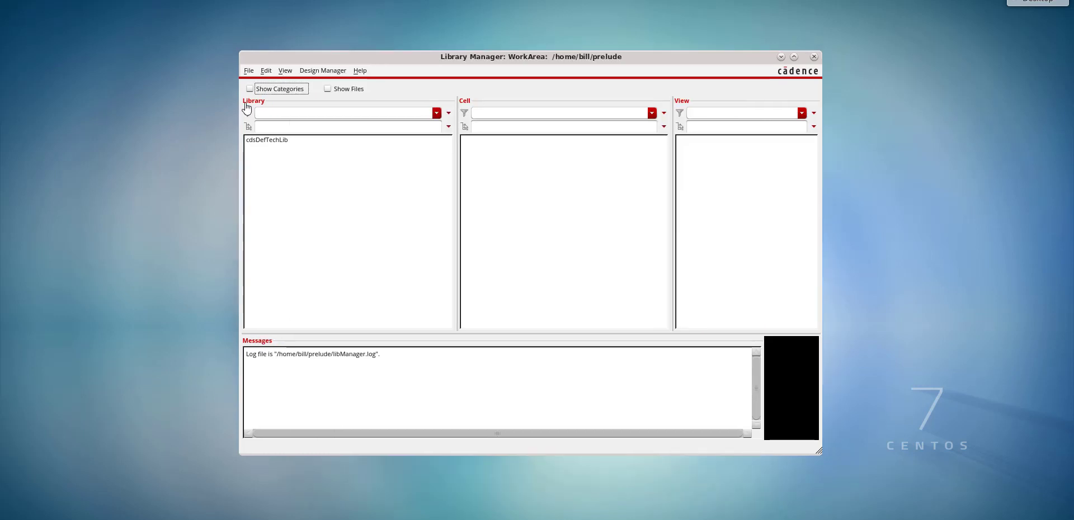
- Start a new library via File > New > Library and name it bens_new_library
{"action": "key", "text": "alt+f"}
{"action": "key", "text": "Down"}
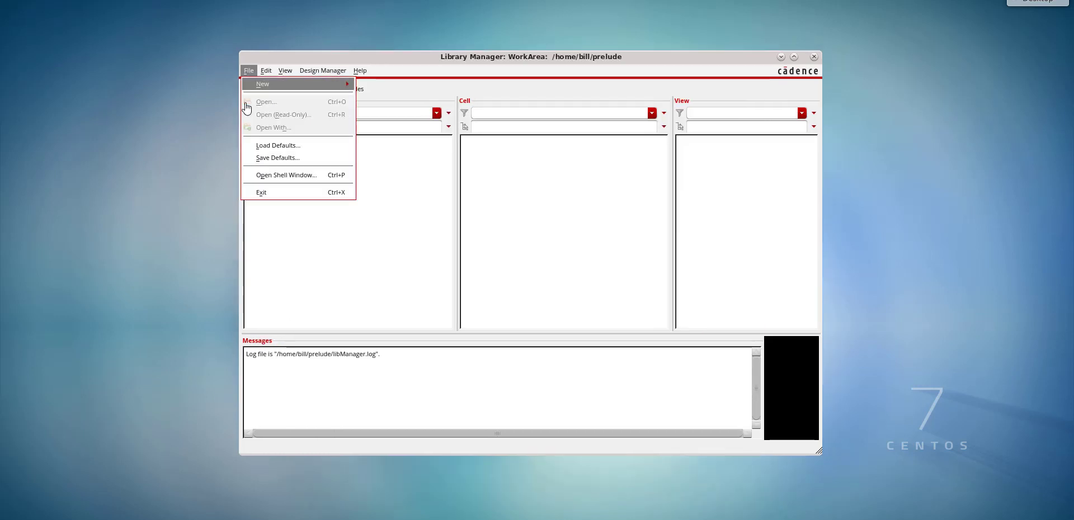
{"action": "key", "text": "Right"}
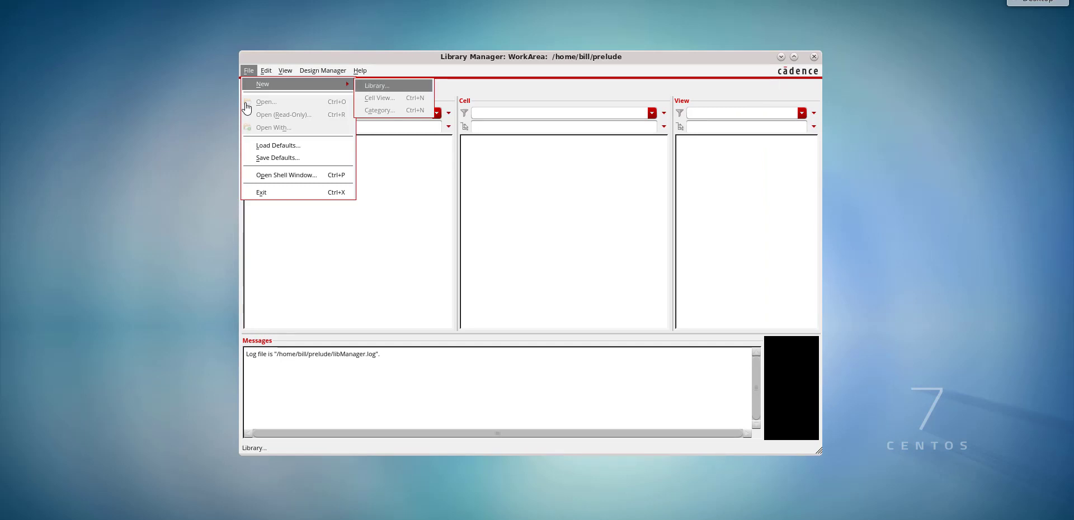
{"action": "key", "text": "Return"}
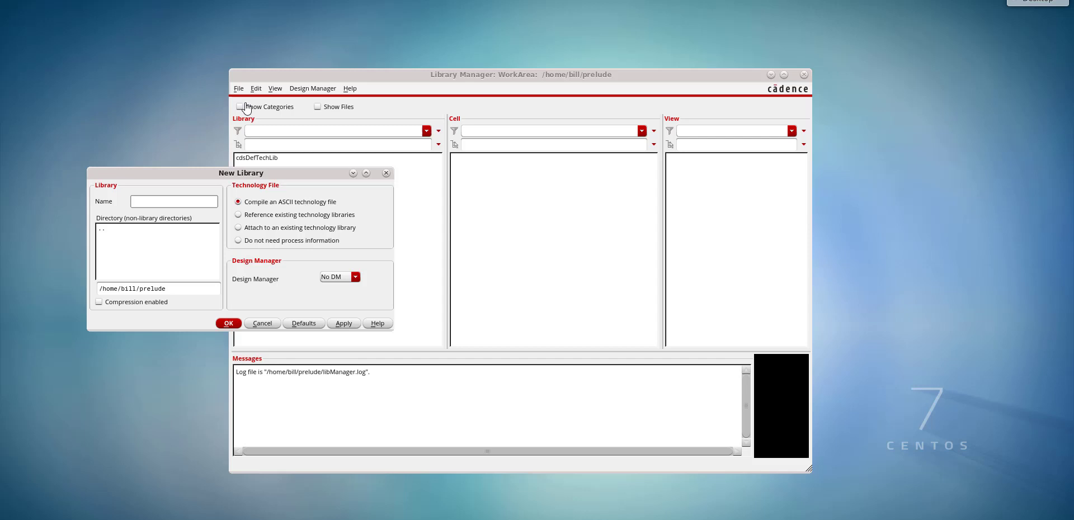
{"action": "type", "text": "bens"}
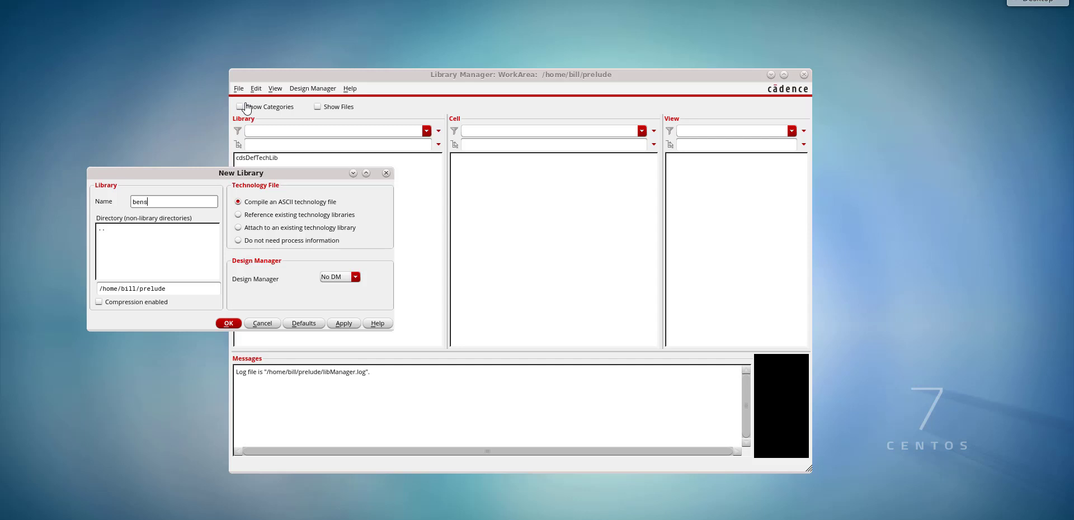
{"action": "type", "text": "_new_library"}
- Choose 'Do not need process information' and set the design manager to sos
{"action": "key", "text": "Tab"}
{"action": "key", "text": "Down"}
{"action": "key", "text": "Down"}
{"action": "key", "text": "Down"}
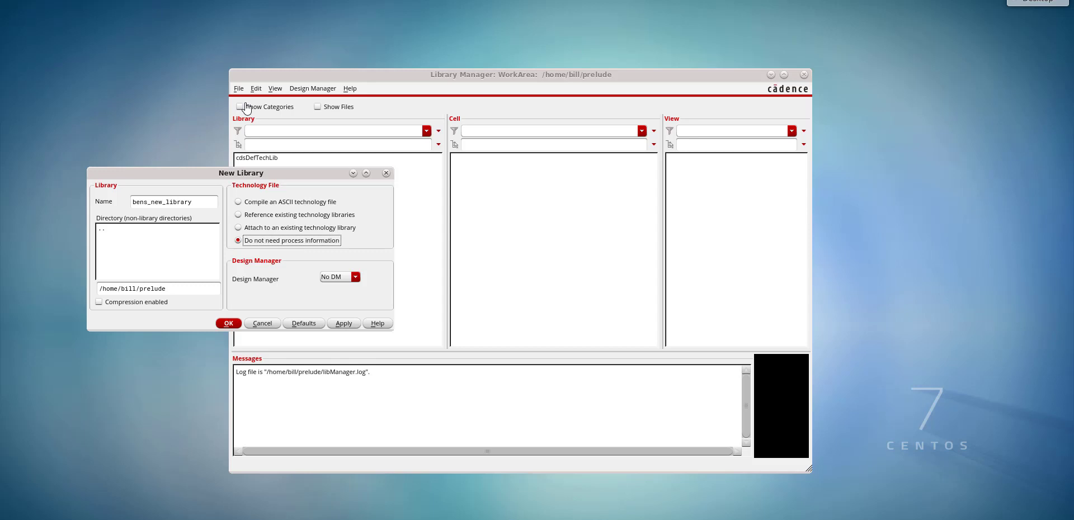
{"action": "key", "text": "Tab"}
{"action": "key", "text": "space"}
{"action": "key", "text": "Down"}
{"action": "key", "text": "Return"}
{"action": "key", "text": "Return"}
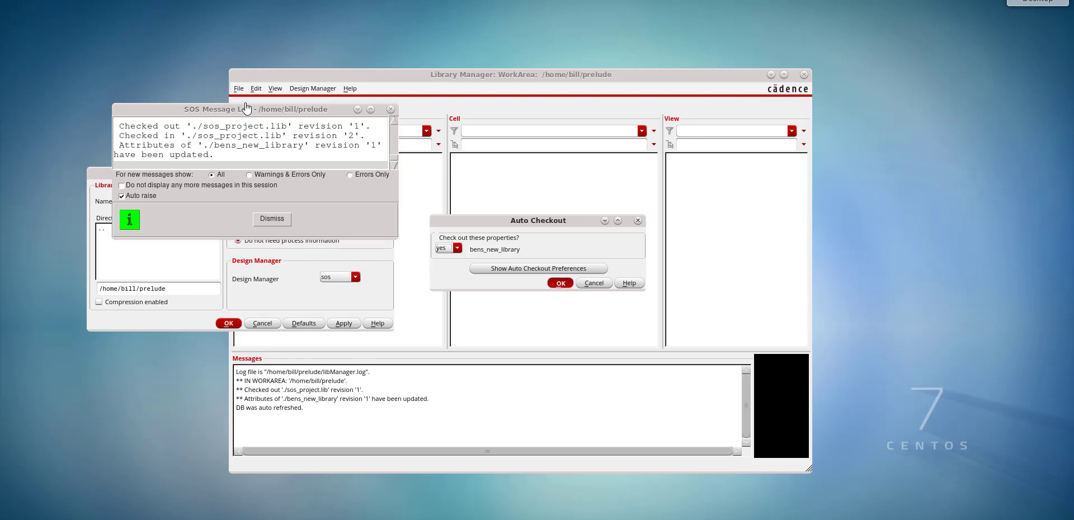
- Approve SOS Auto Checkout and Auto Checkin, then close the Message Log and confirmation message
{"action": "key", "text": "Return"}
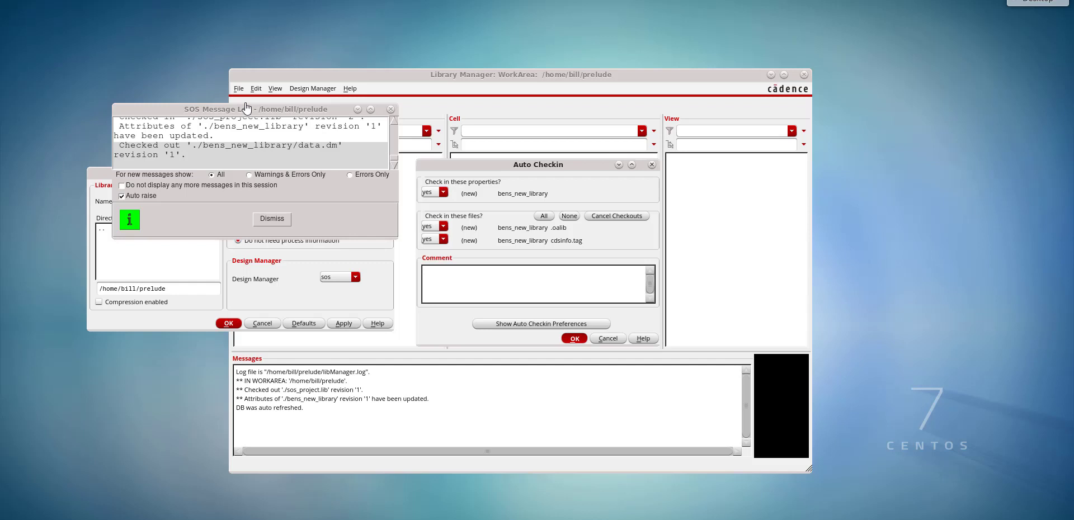
{"action": "key", "text": "Return"}
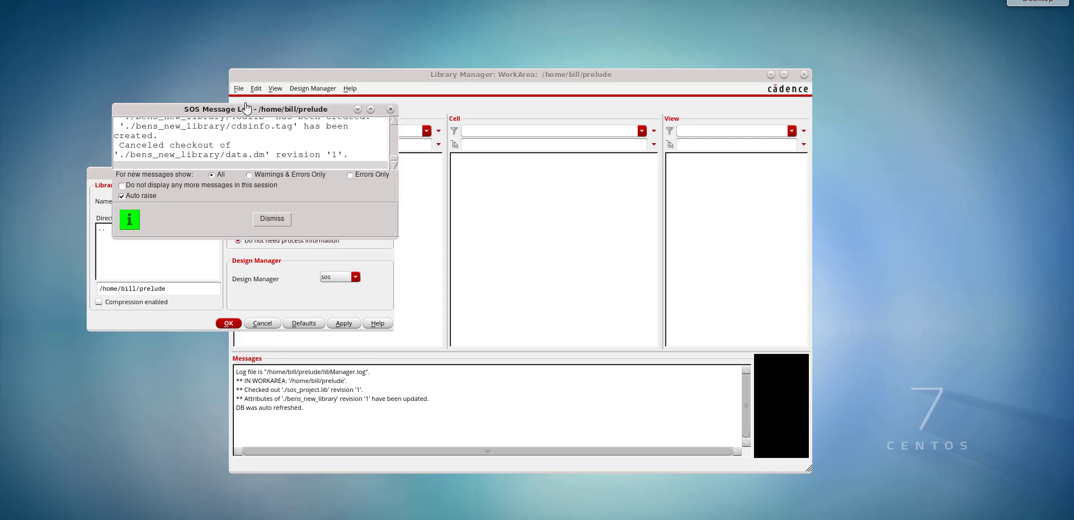
{"action": "key", "text": "Return"}
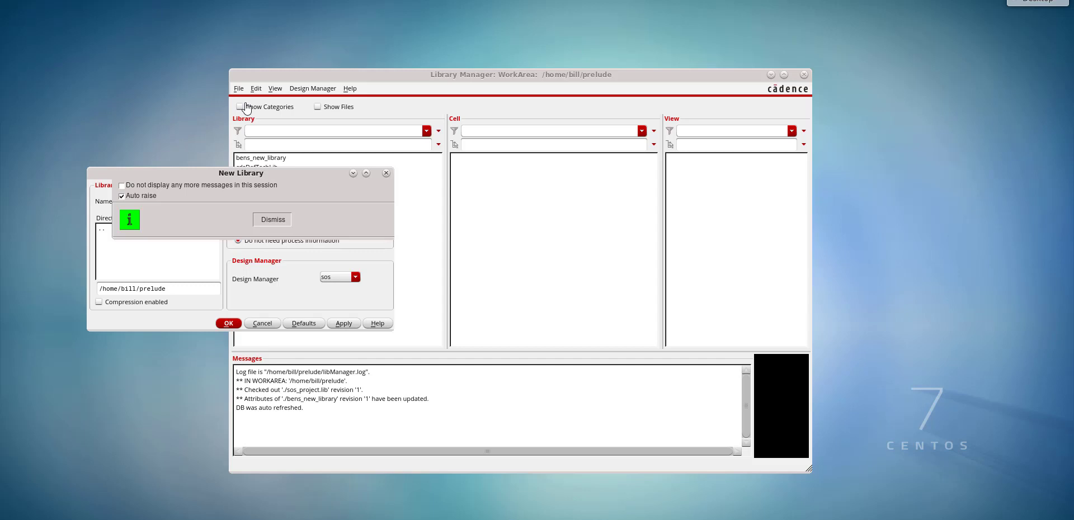
{"action": "key", "text": "Return"}
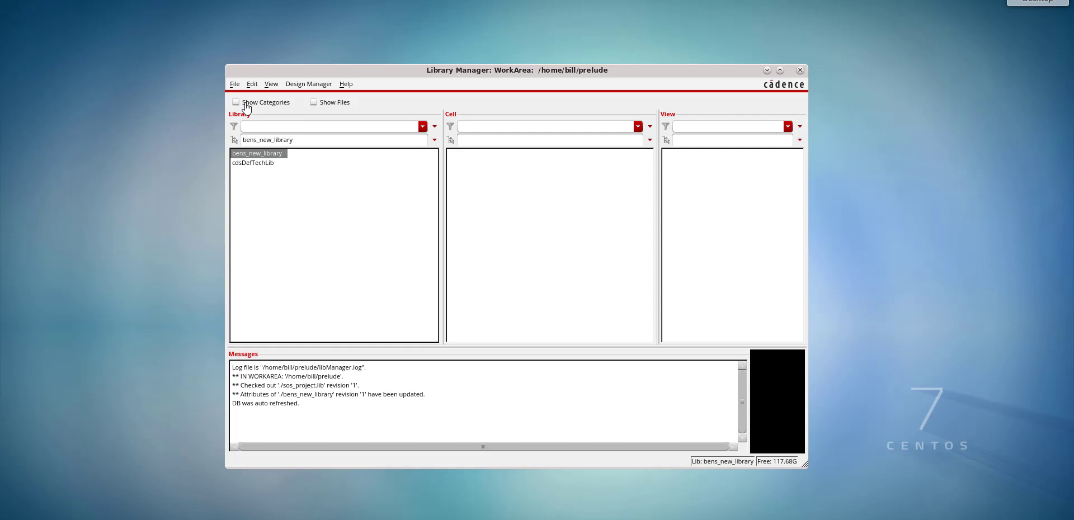
- Create a cell_1 schematic view in bens_new_library through File > New > Cell View
{"action": "key", "text": "alt+f"}
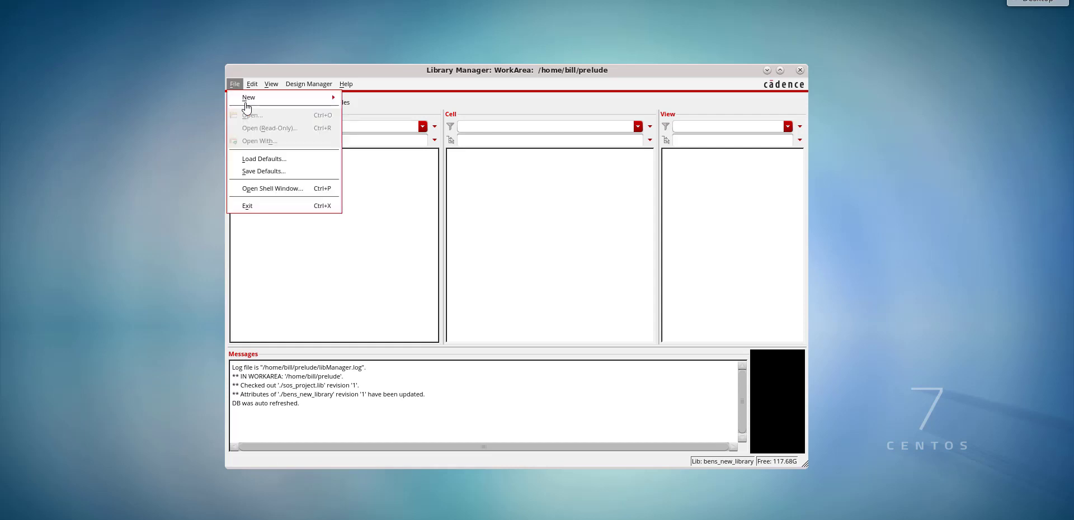
{"action": "mouse_move", "coordinate": [247, 107]}
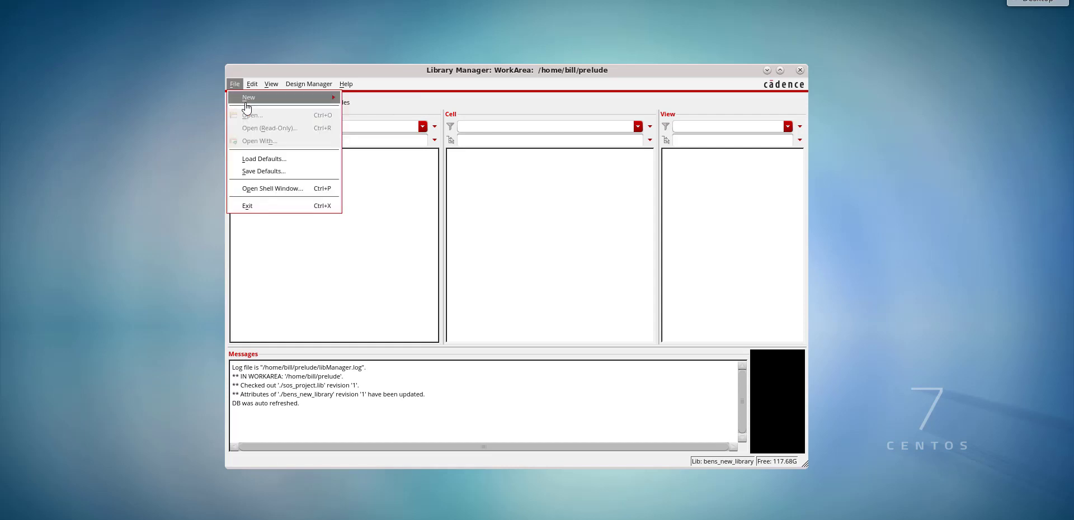
{"action": "key", "text": "Down"}
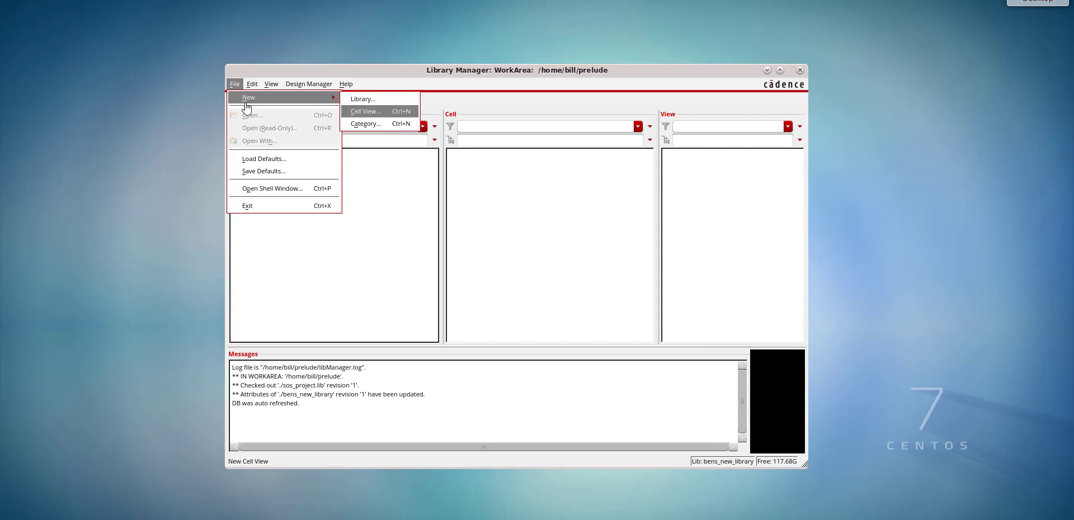
{"action": "key", "text": "Return"}
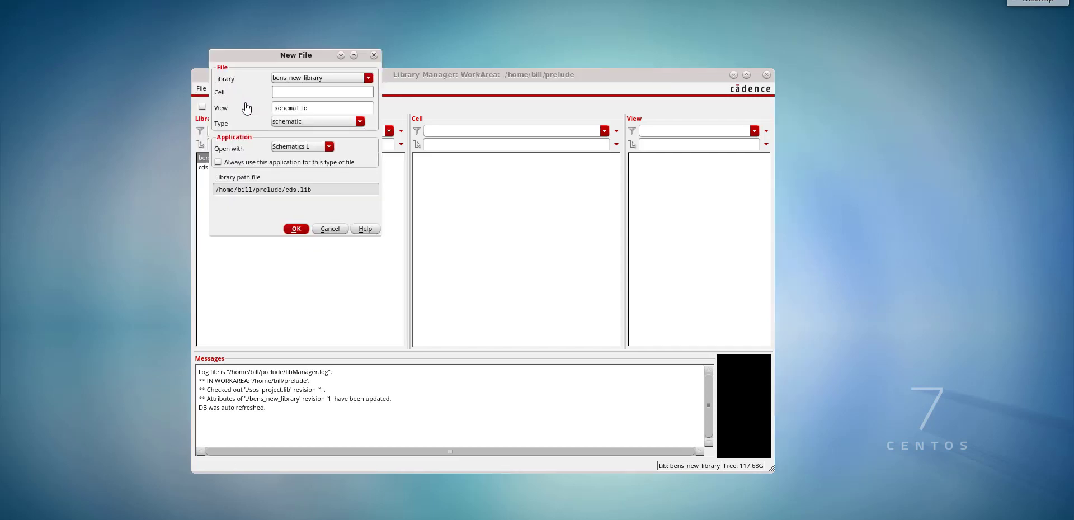
{"action": "type", "text": "cell_1"}
{"action": "key", "text": "Return"}
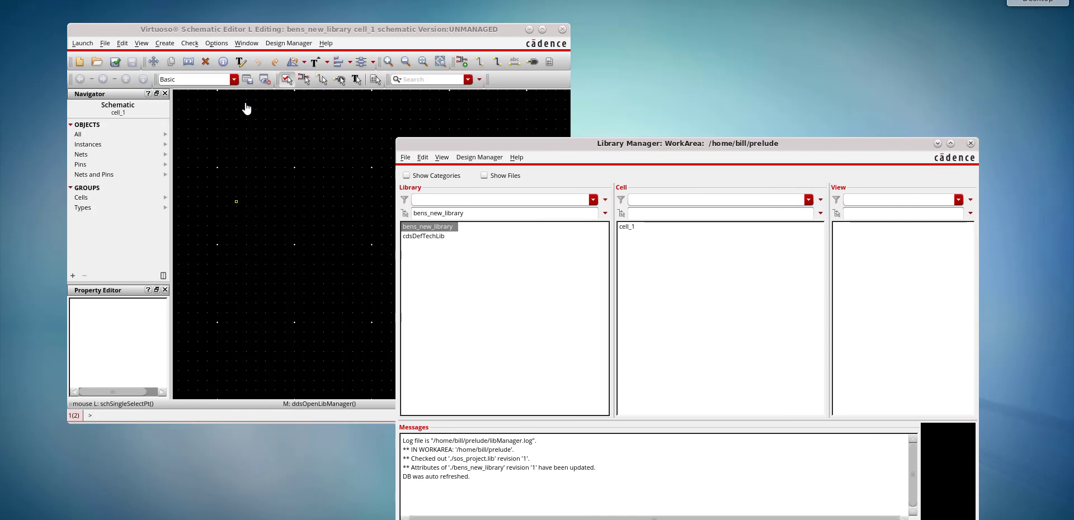
- Draw a closed four-corner narrow wire loop in the cell_1 schematic canvas
{"action": "key", "text": "w"}
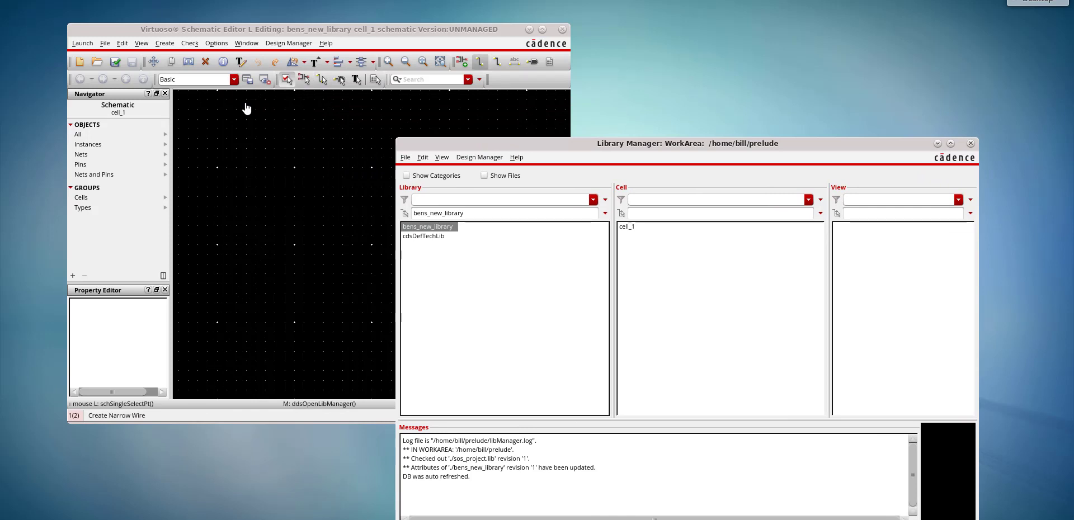
{"action": "left_click", "coordinate": [274, 152]}
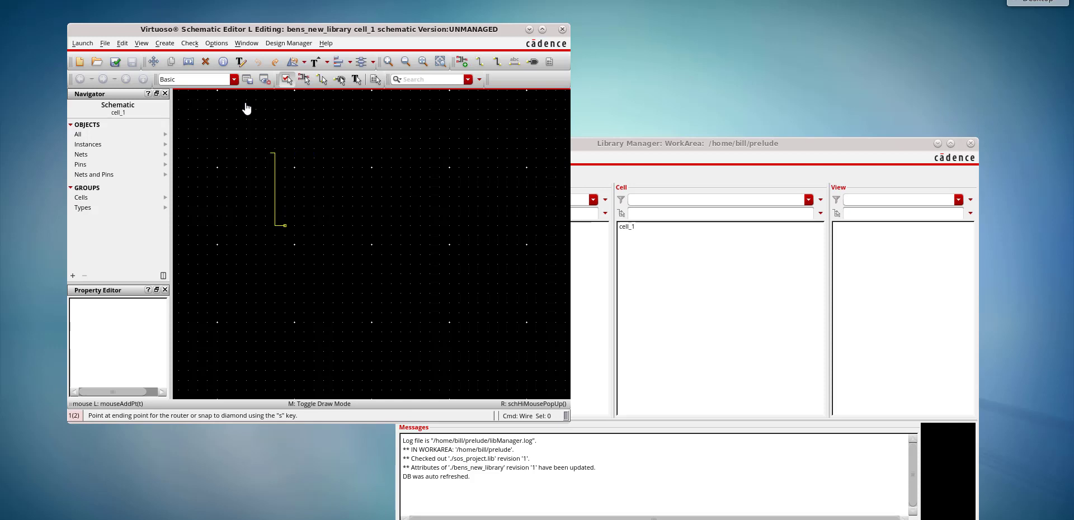
{"action": "left_click", "coordinate": [319, 225]}
{"action": "left_click", "coordinate": [391, 206]}
{"action": "left_click", "coordinate": [338, 134]}
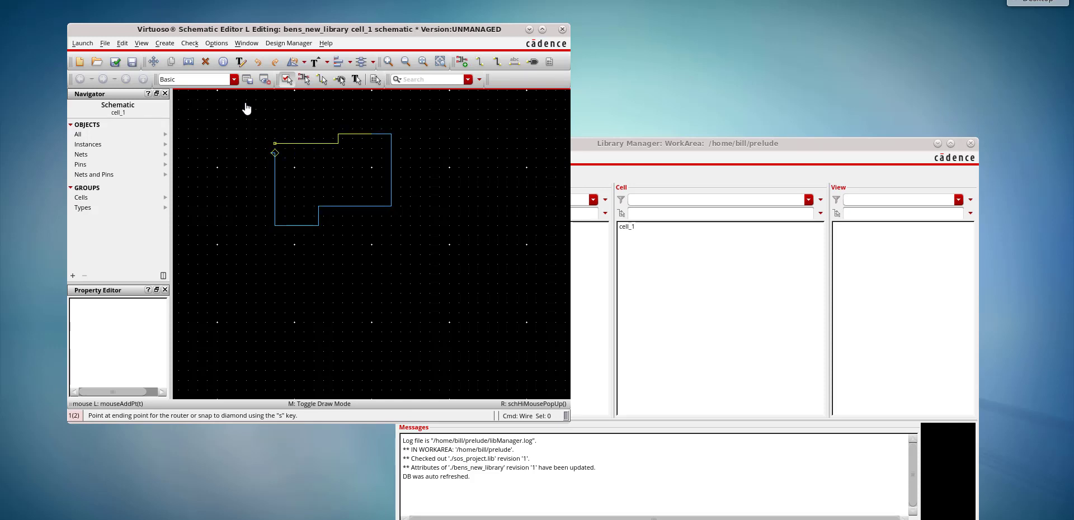
{"action": "key", "text": "s"}
- Save the cell_1 schematic and close the Schematic Editor
{"action": "key", "text": "ctrl+s"}
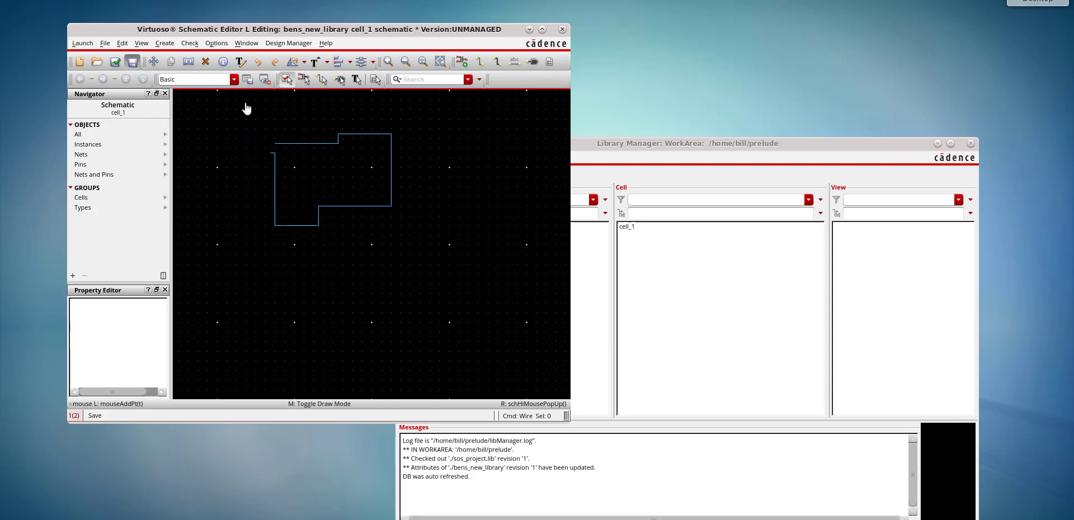
{"action": "key", "text": "p"}
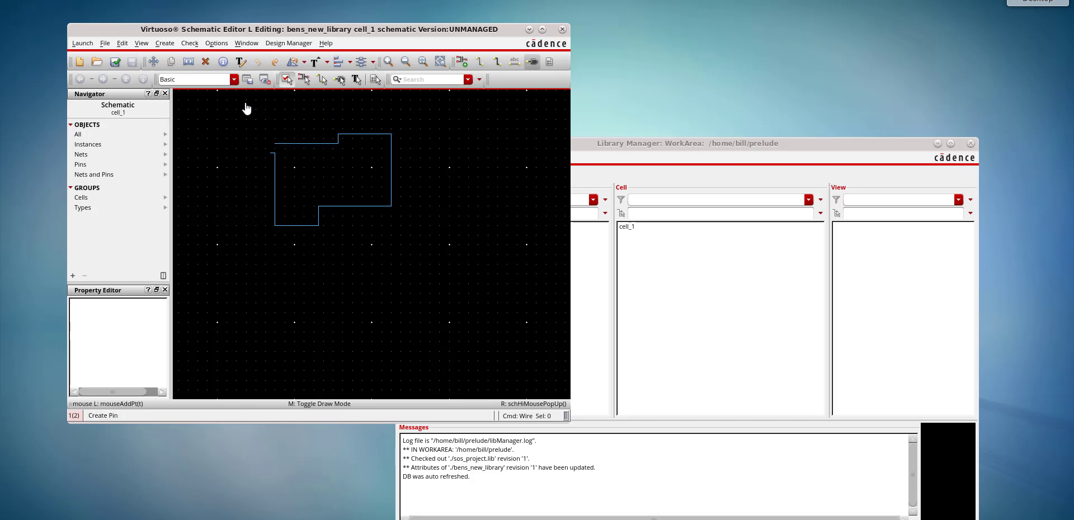
{"action": "key", "text": "ctrl+w"}
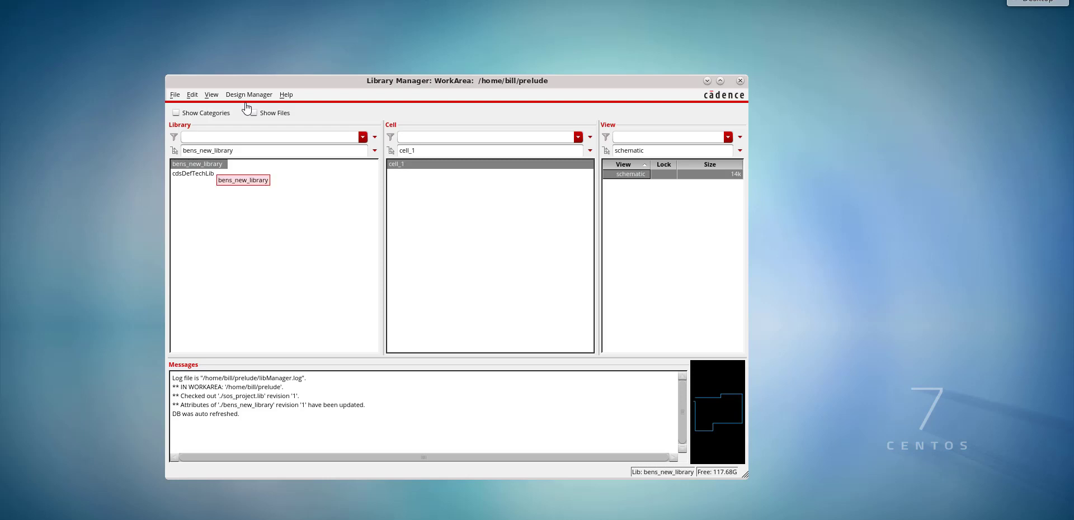
- Check in bens_new_library's cell_1 schematic with the description 'Initial check in'
{"action": "right_click", "coordinate": [216, 165]}
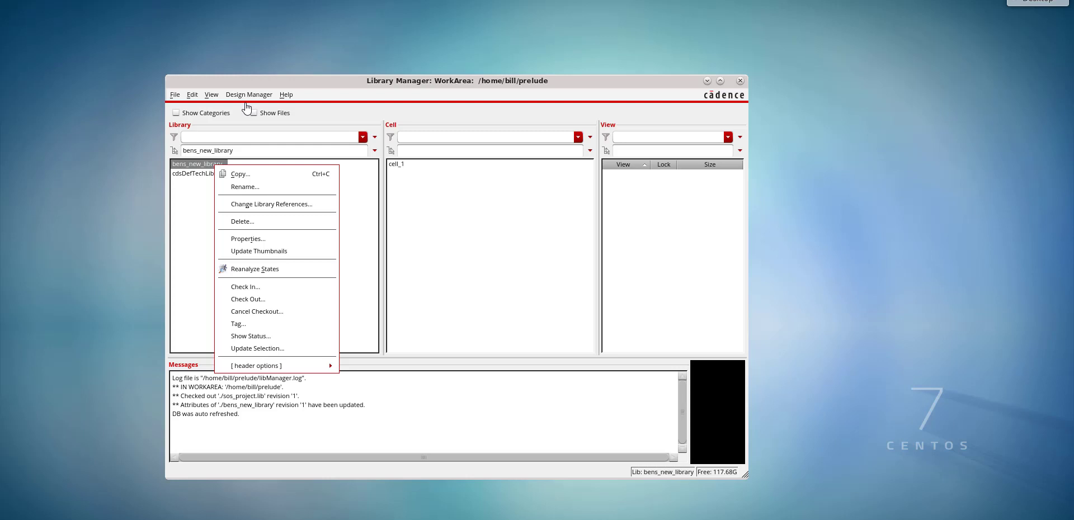
{"action": "key", "text": "Down"}
{"action": "key", "text": "Down"}
{"action": "key", "text": "Down"}
{"action": "key", "text": "Down"}
{"action": "key", "text": "Down"}
{"action": "key", "text": "Down"}
{"action": "key", "text": "Down"}
{"action": "key", "text": "Down"}
{"action": "key", "text": "Return"}
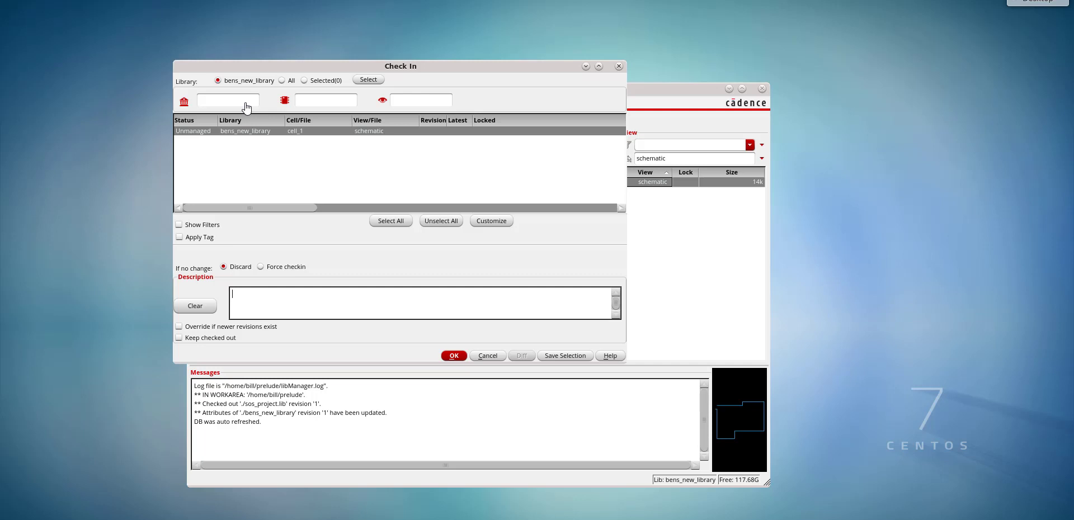
{"action": "type", "text": "nitial check in"}
{"action": "key", "text": "Return"}
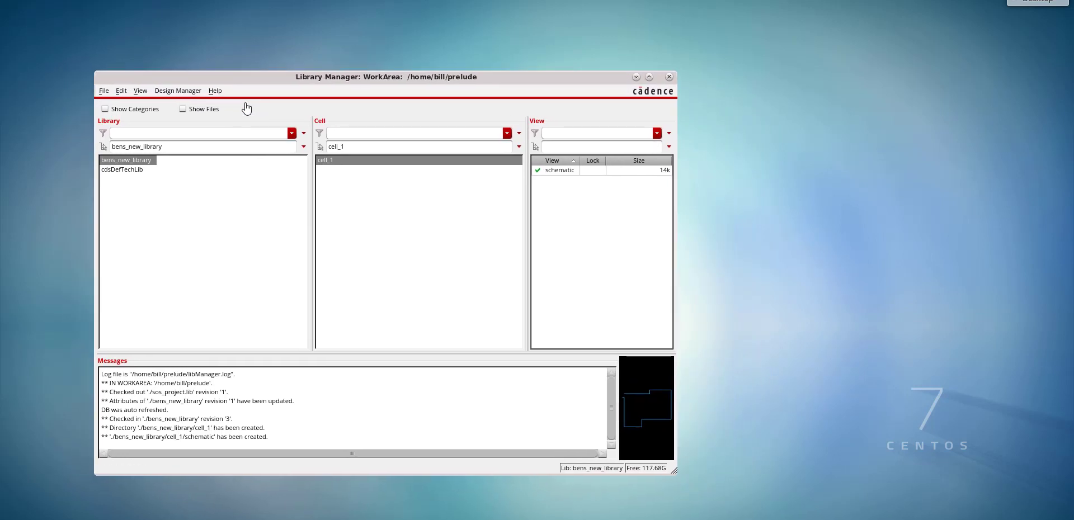
- In Konsole, print the working directory and list the work area's files
{"action": "key", "text": "alt+Tab"}
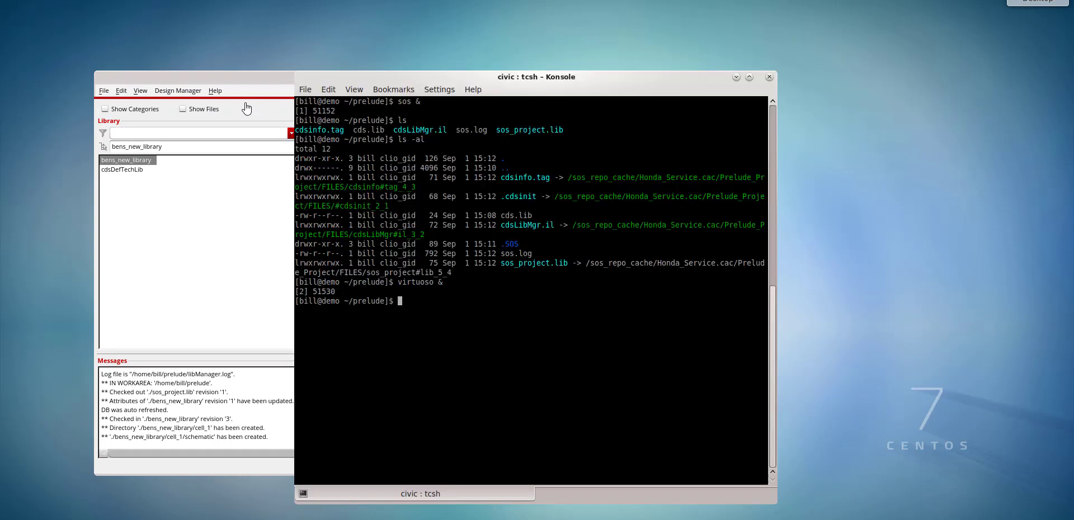
{"action": "type", "text": "pwd"}
{"action": "key", "text": "Return"}
{"action": "type", "text": "ls"}
{"action": "key", "text": "Return"}
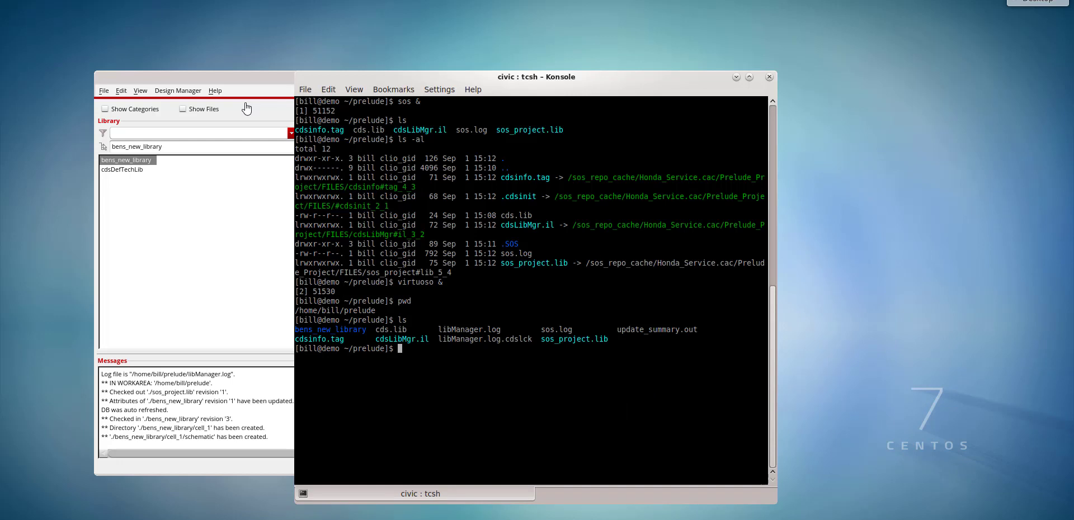
- Display sos_project.lib with more, showing its bens_new_library definition
{"action": "type", "text": "more sos"}
{"action": "key", "text": "Tab"}
{"action": "type", "text": "_"}
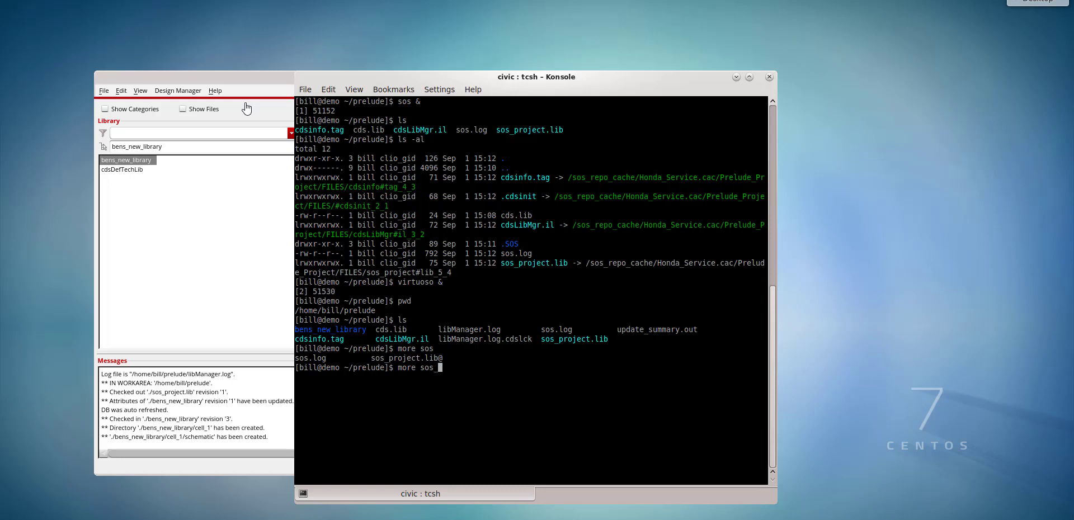
{"action": "key", "text": "Tab"}
{"action": "key", "text": "Return"}
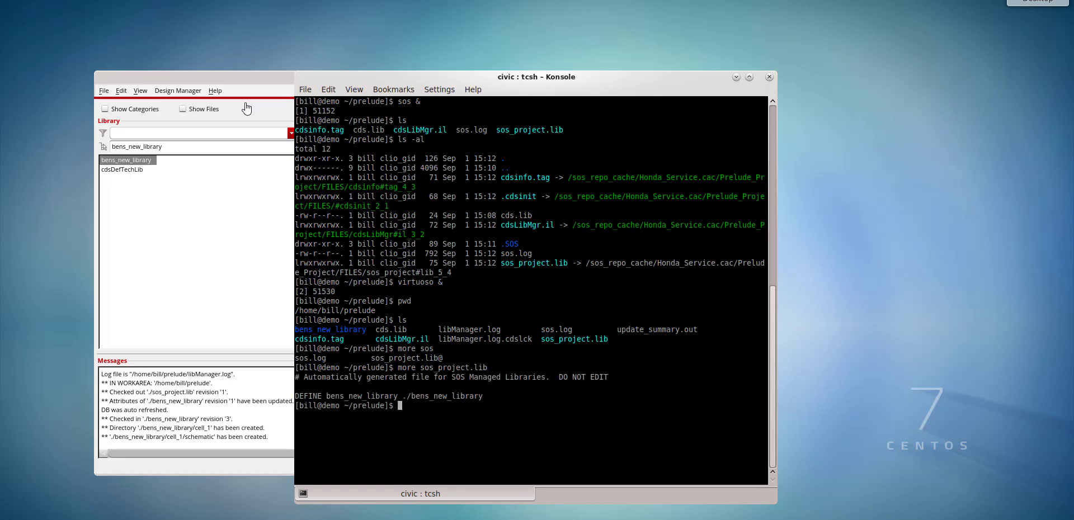